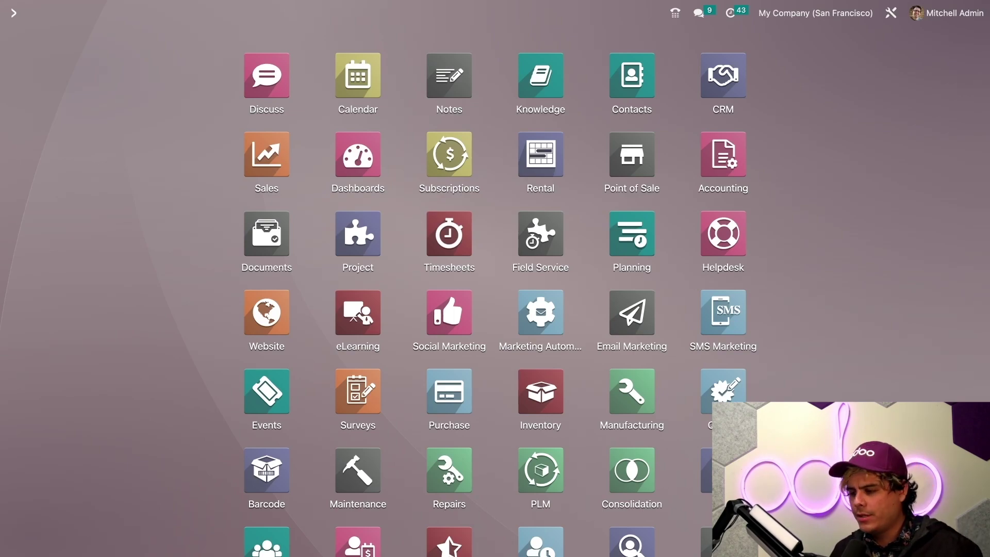
# Step: Open the Sales settings and scroll to Quotations & Orders, where Online Payment is enabled
pyautogui.click(266, 154)
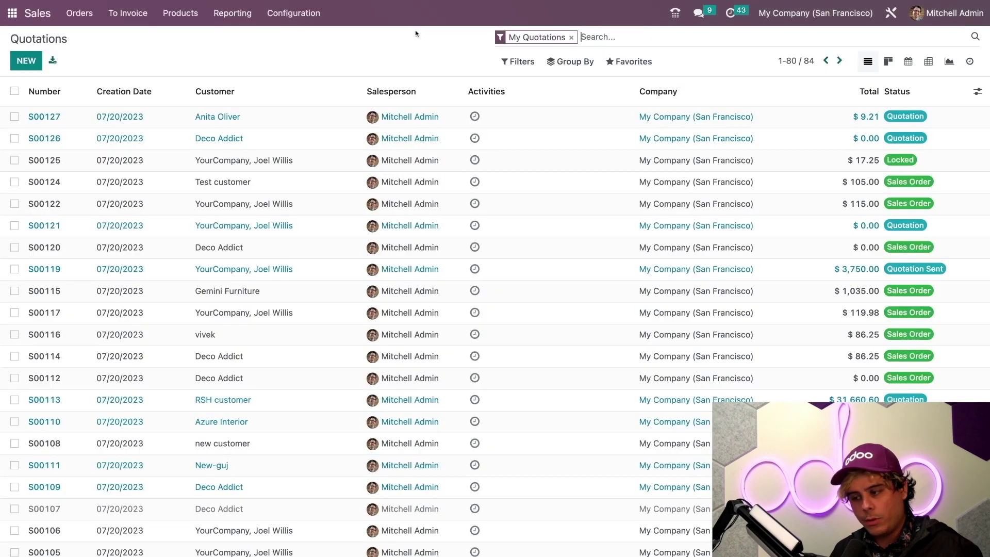
pyautogui.click(300, 14)
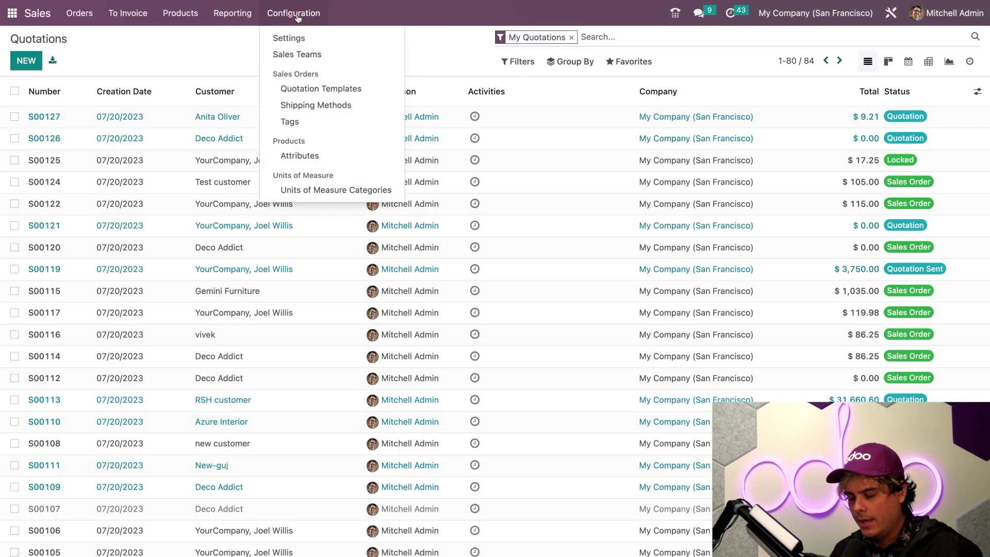
pyautogui.click(293, 40)
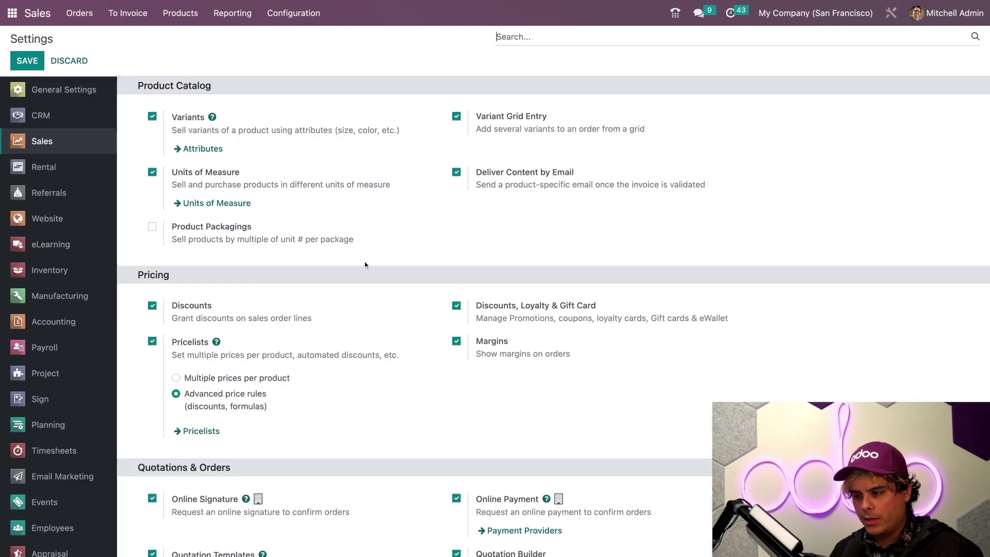
pyautogui.scroll(-3, 365, 264)
pyautogui.scroll(-2, 365, 265)
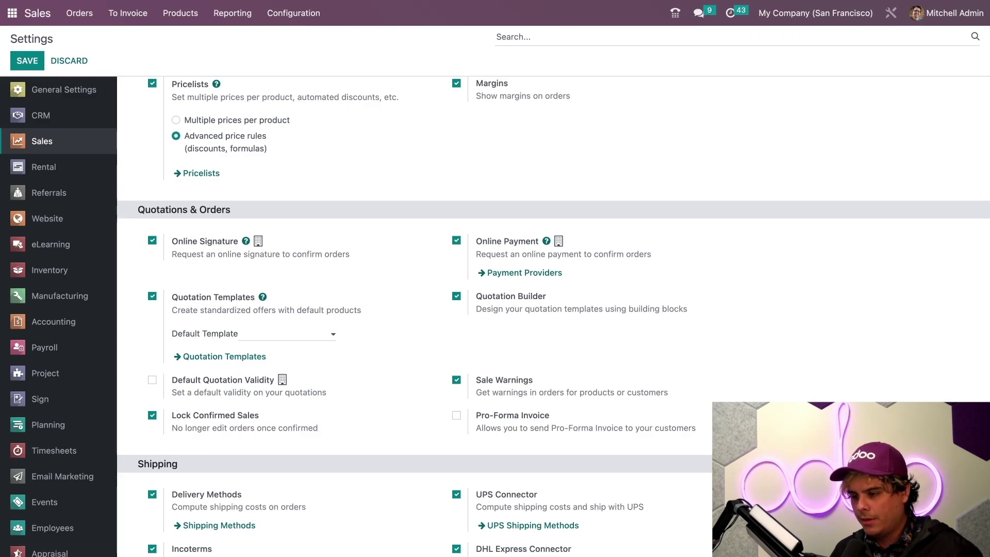
# Step: Go from the Online Payment setting to the payment providers list and open the Stripe provider
pyautogui.click(507, 272)
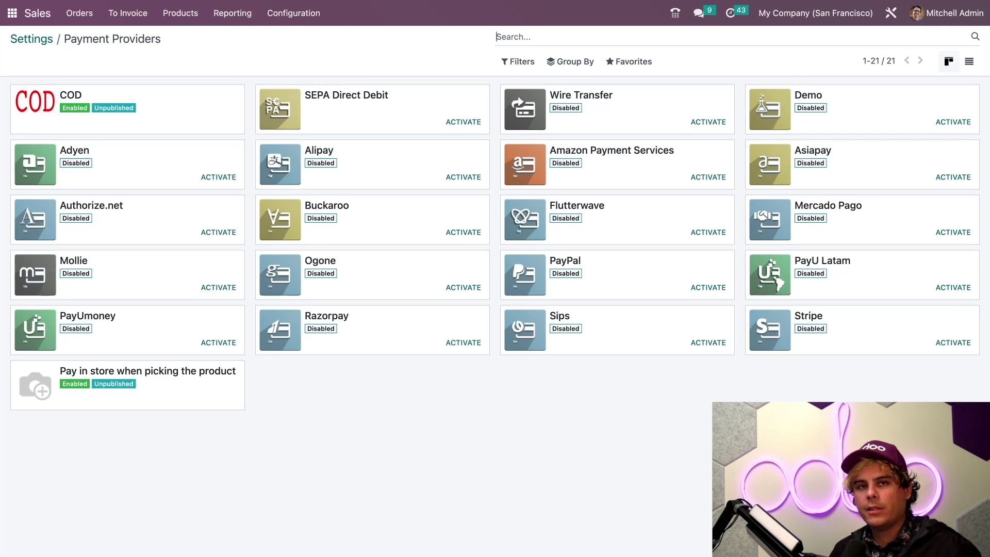
pyautogui.click(853, 327)
# Step: Show the Stripe provider's Configuration tab and review its payment form settings
pyautogui.click(182, 276)
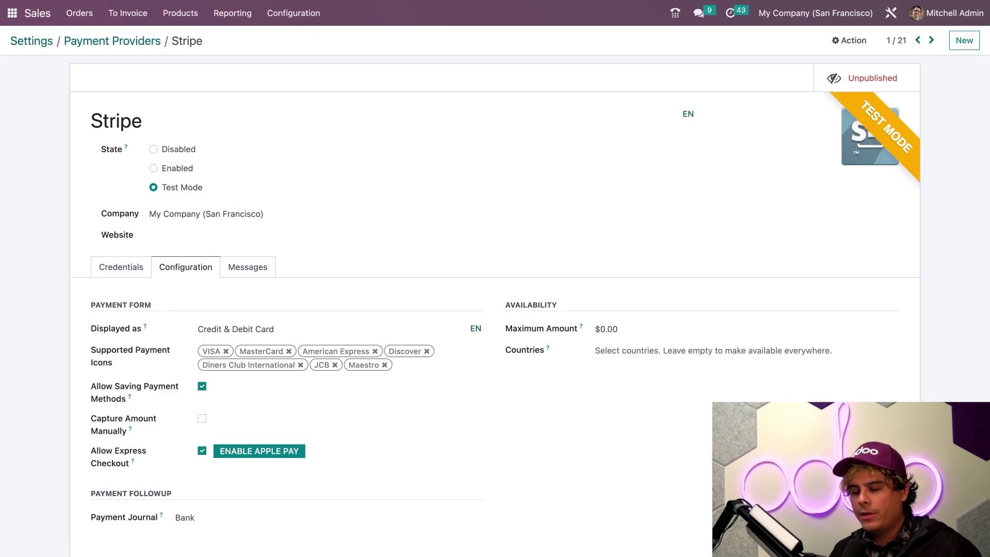
pyautogui.scroll(-2, 495, 306)
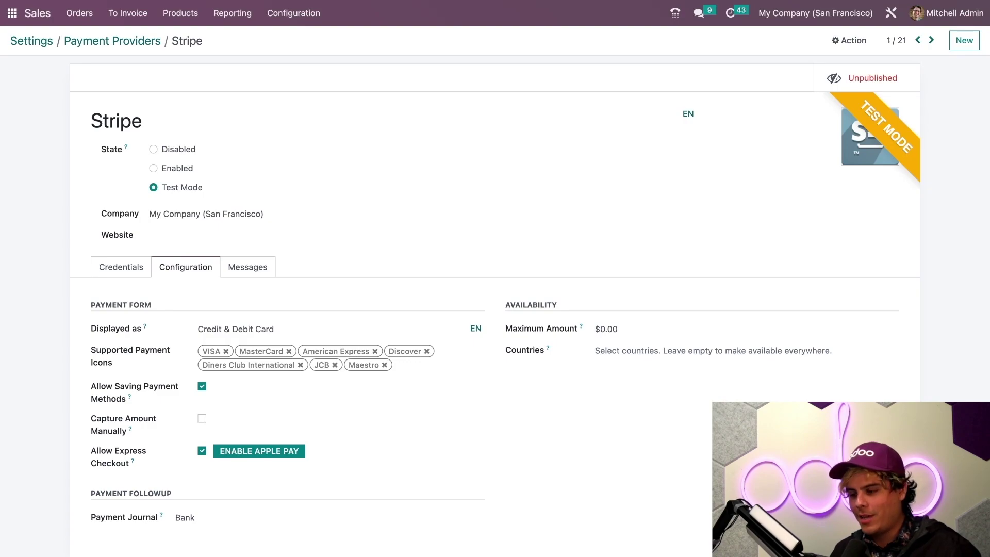
# Step: Open the Monthly plan from the Subscriptions app's plan configuration
pyautogui.click(13, 15)
pyautogui.write('subs')
pyautogui.press('Escape')
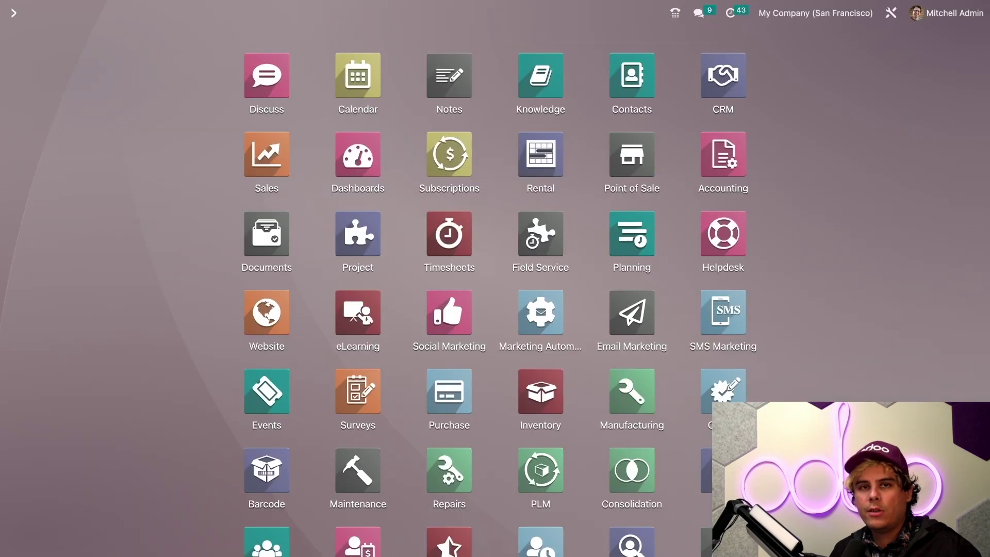
pyautogui.press('Return')
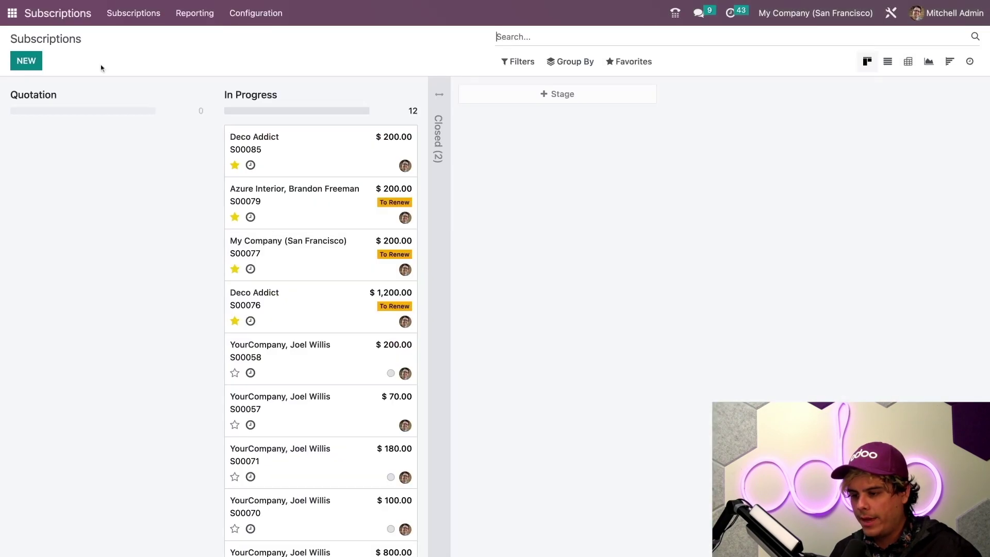
pyautogui.click(250, 20)
pyautogui.click(252, 38)
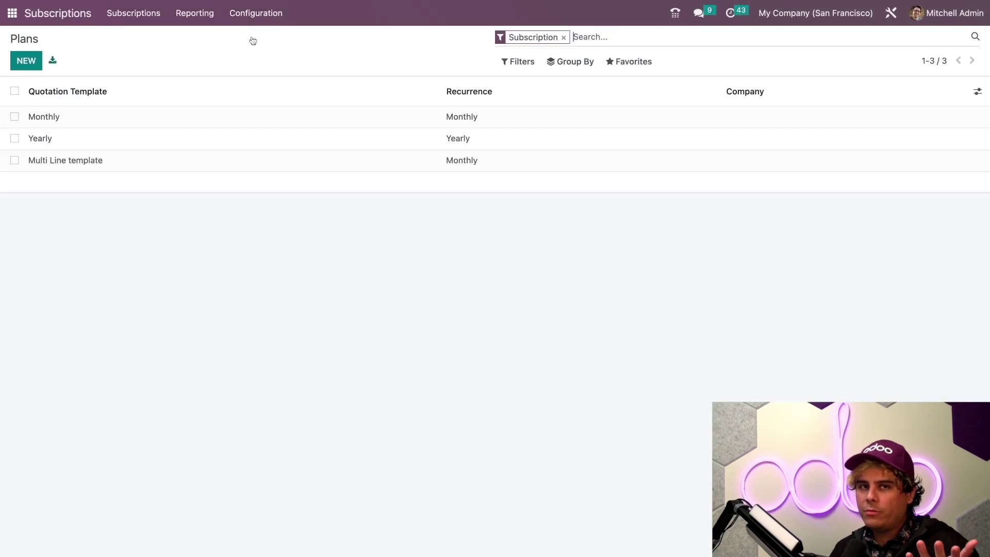
pyautogui.click(135, 122)
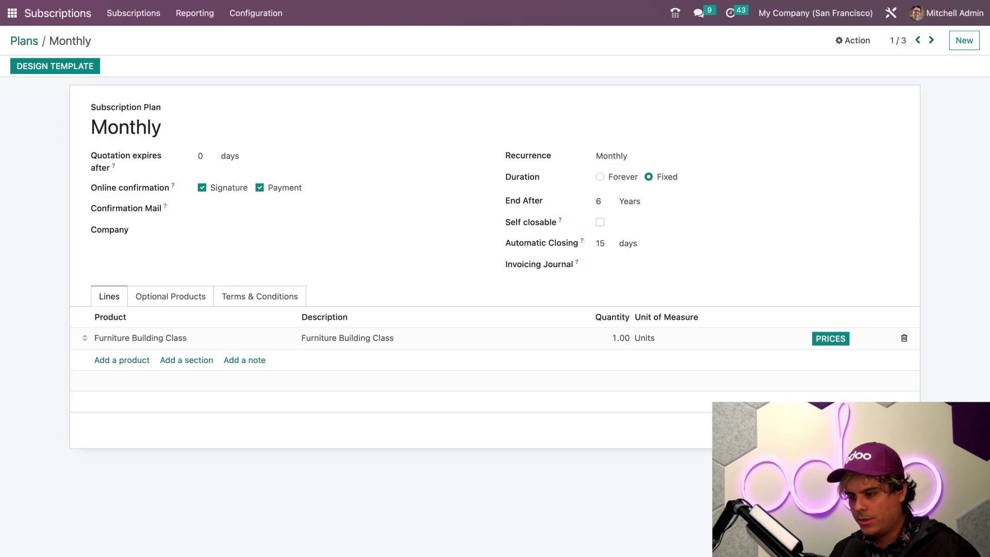
# Step: Uncheck Signature so Monthly online confirmation needs only Payment, and save the plan
pyautogui.click(202, 188)
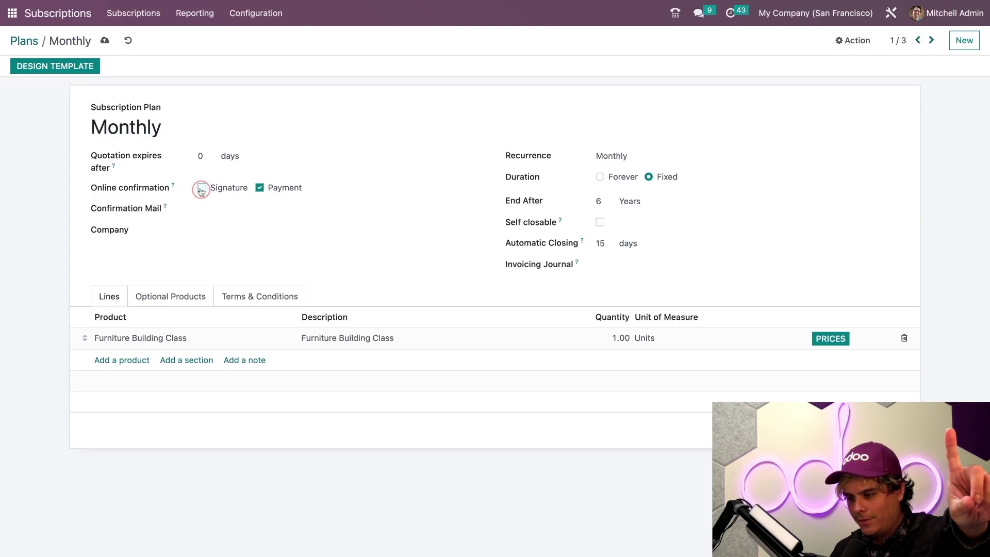
pyautogui.click(103, 41)
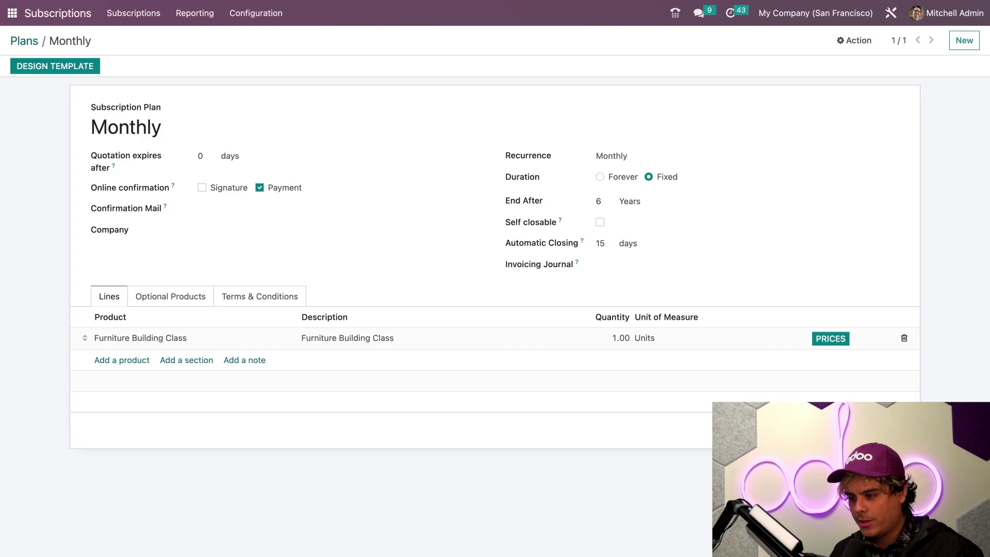
pyautogui.click(141, 11)
pyautogui.click(135, 41)
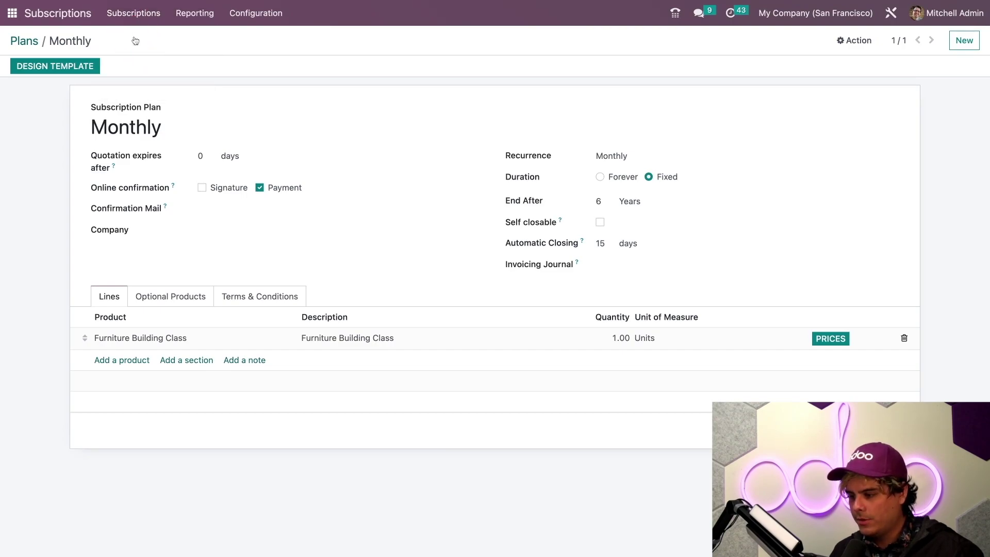
# Step: Create a new subscription quotation for Deco Addict on the Monthly plan and prepare it for emailing
pyautogui.click(27, 62)
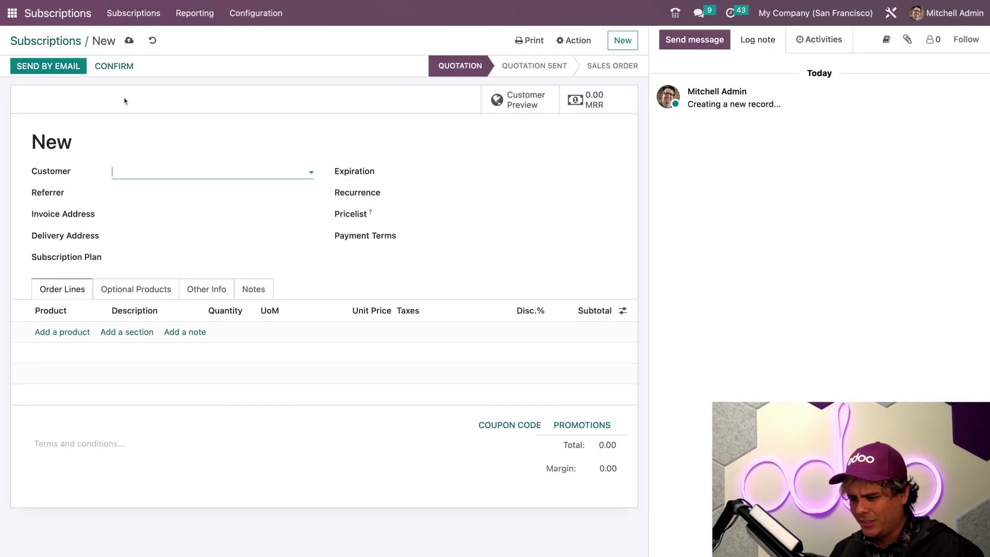
pyautogui.write('deco')
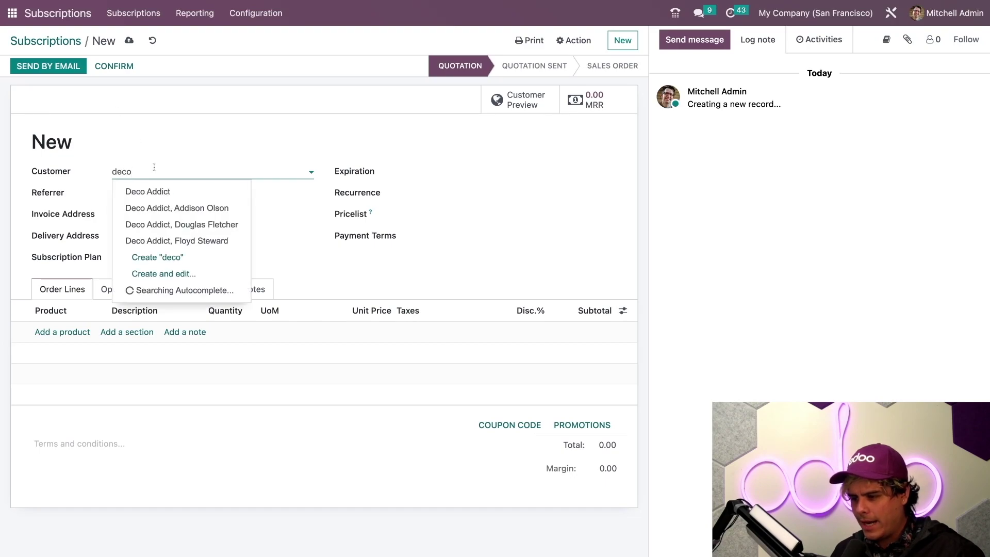
pyautogui.click(153, 192)
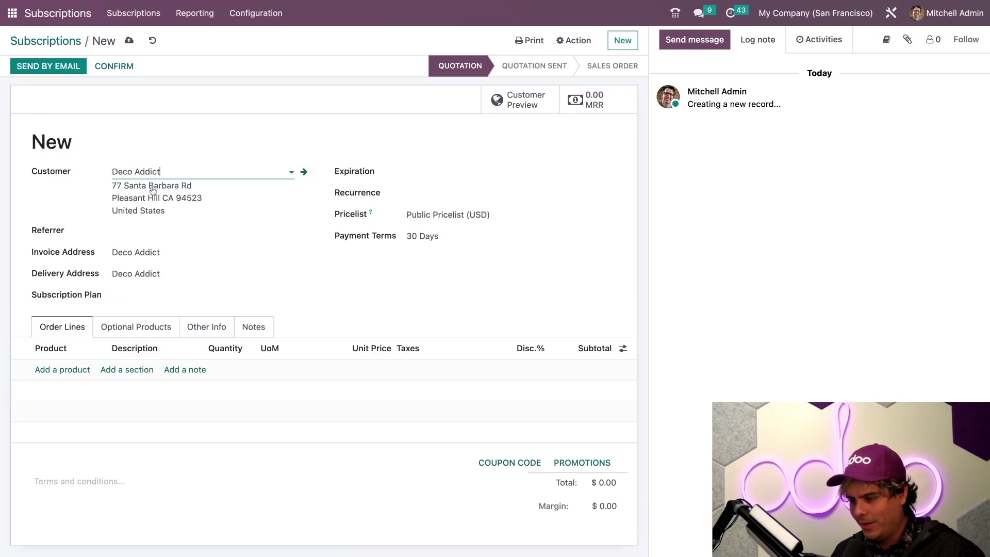
pyautogui.click(125, 295)
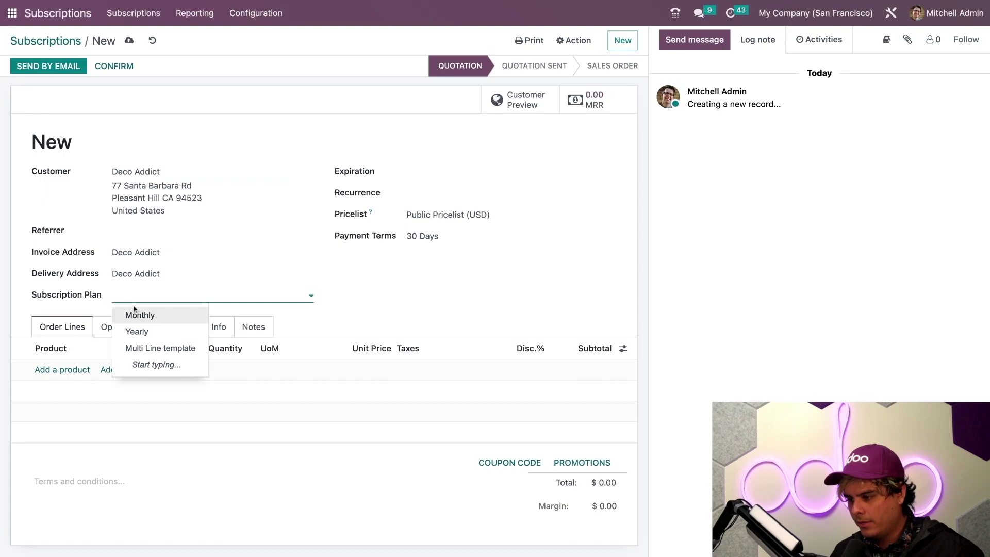
pyautogui.click(135, 312)
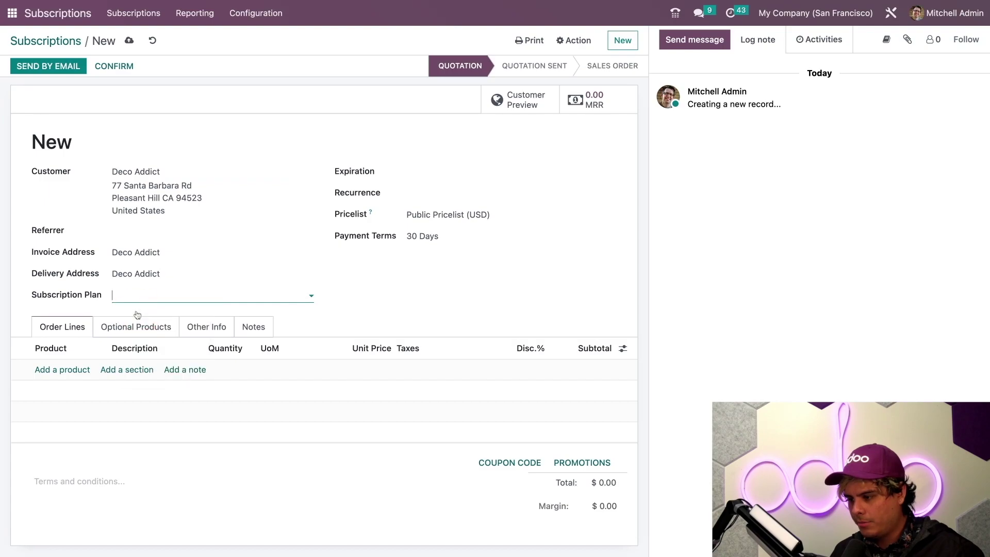
pyautogui.click(340, 287)
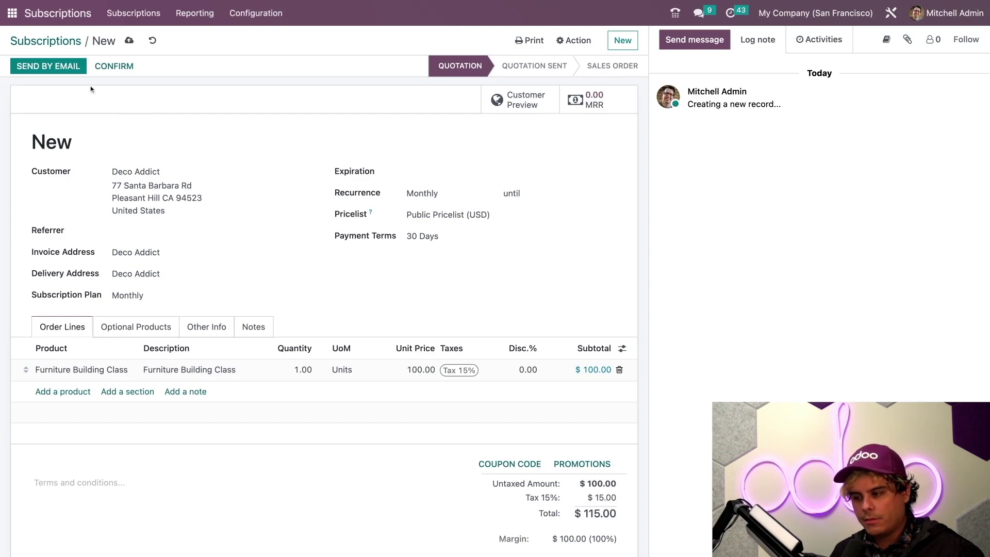
pyautogui.click(65, 71)
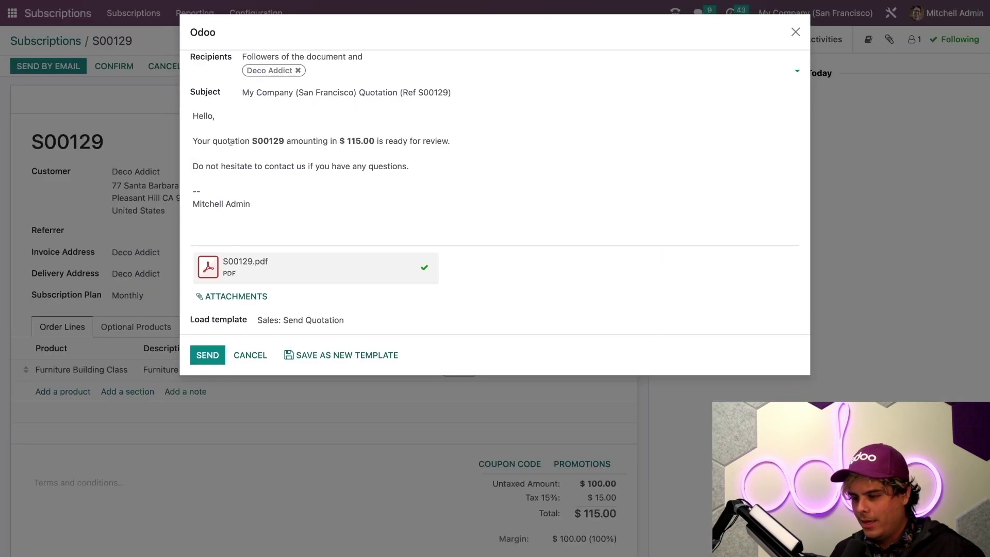
# Step: Send the quotation S00129 email to Deco Addict
pyautogui.click(208, 354)
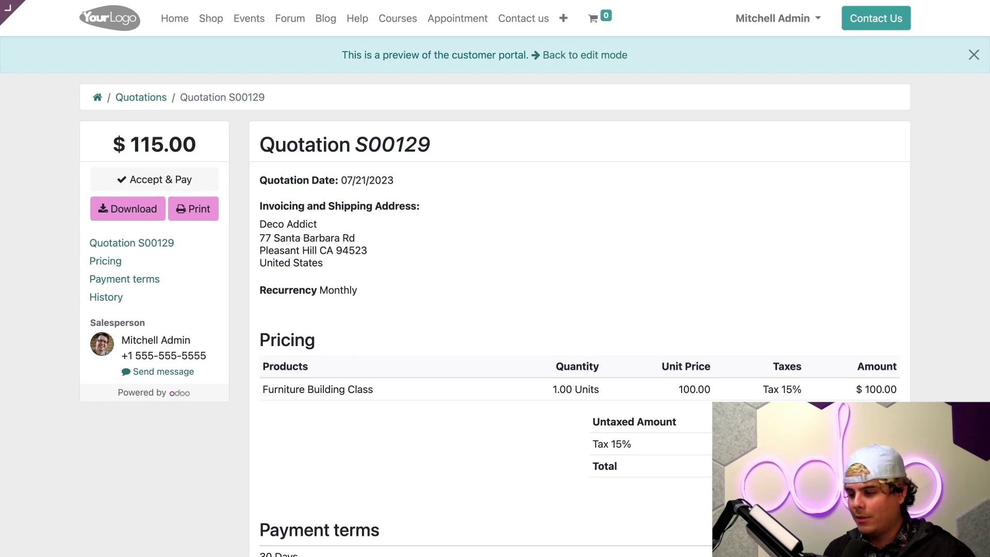
# Step: Accept quotation S00129 and pay the $115.00 by Credit & Debit Card
pyautogui.click(127, 182)
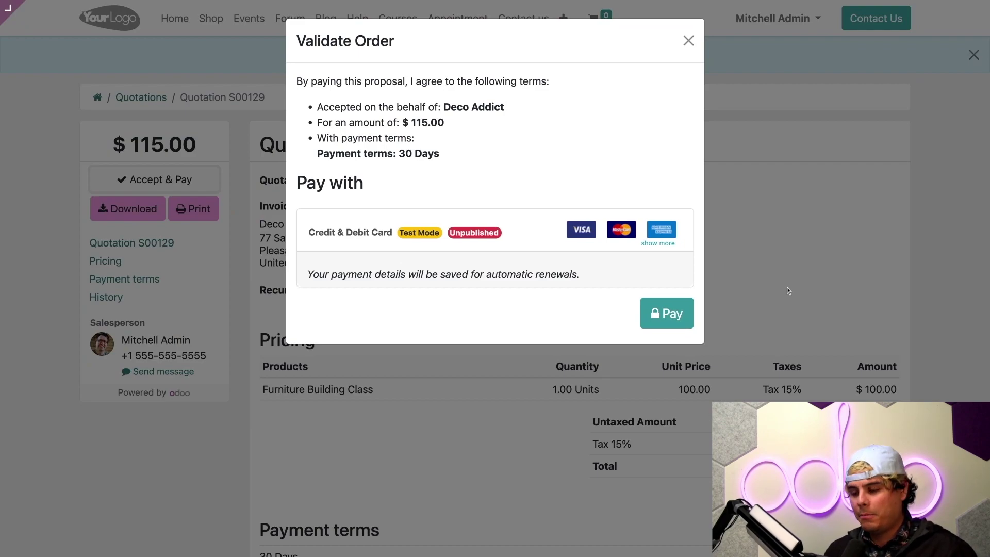
pyautogui.click(677, 316)
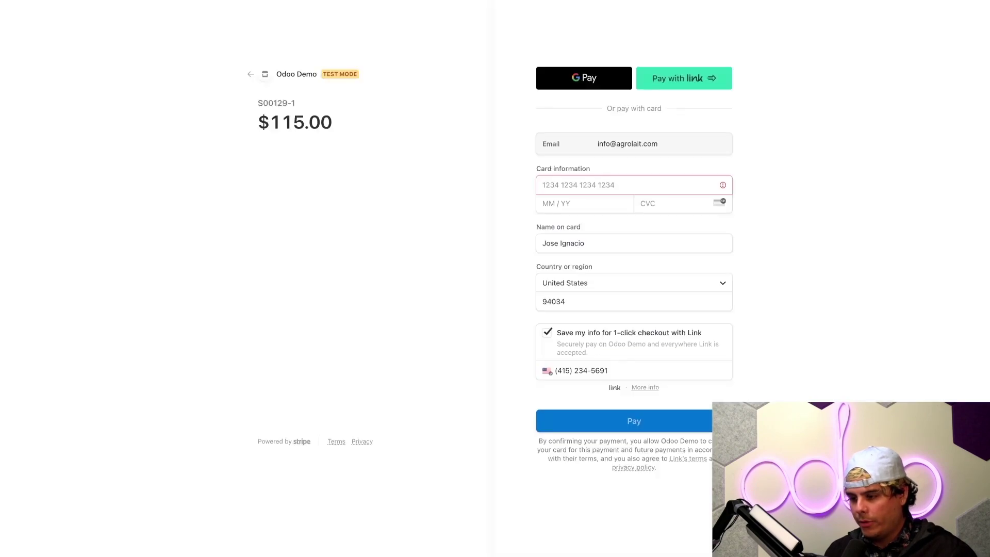
# Step: Pay $115.00 in Stripe with the test card, expiry 12/31 and CVC 123
pyautogui.click(566, 185)
pyautogui.hotkey('ctrl', 'v')
pyautogui.click(566, 204)
pyautogui.write('12 / 3')
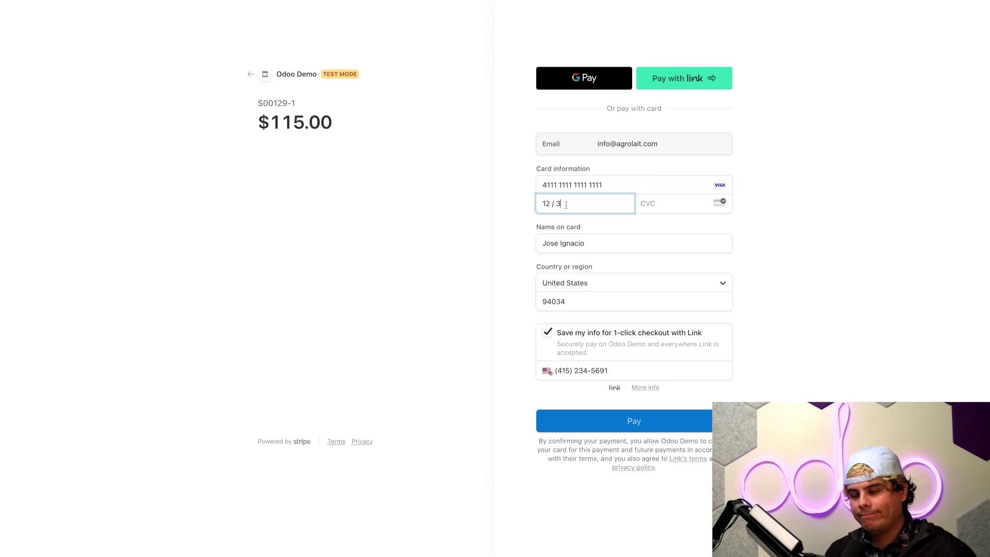
pyautogui.write('1')
pyautogui.click(675, 205)
pyautogui.write('123')
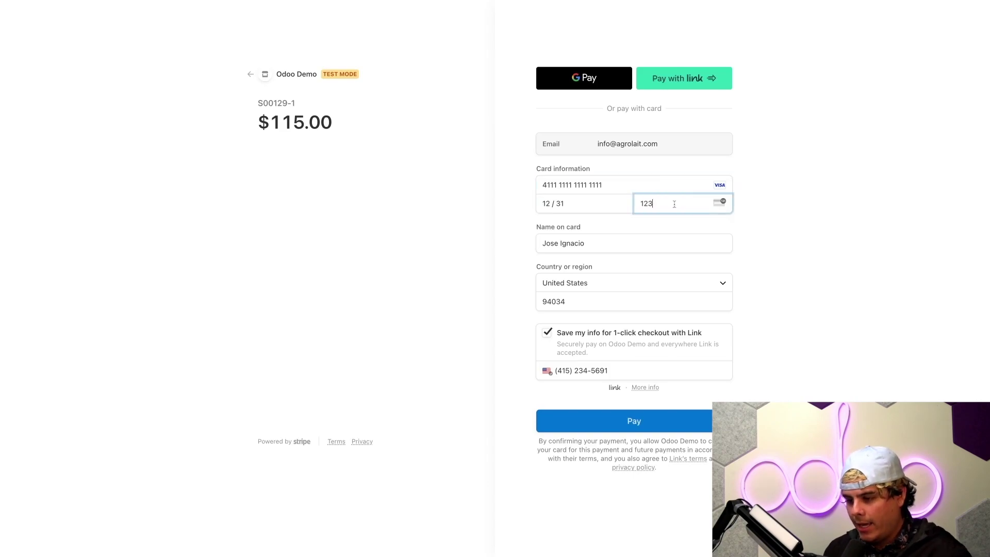
pyautogui.click(662, 423)
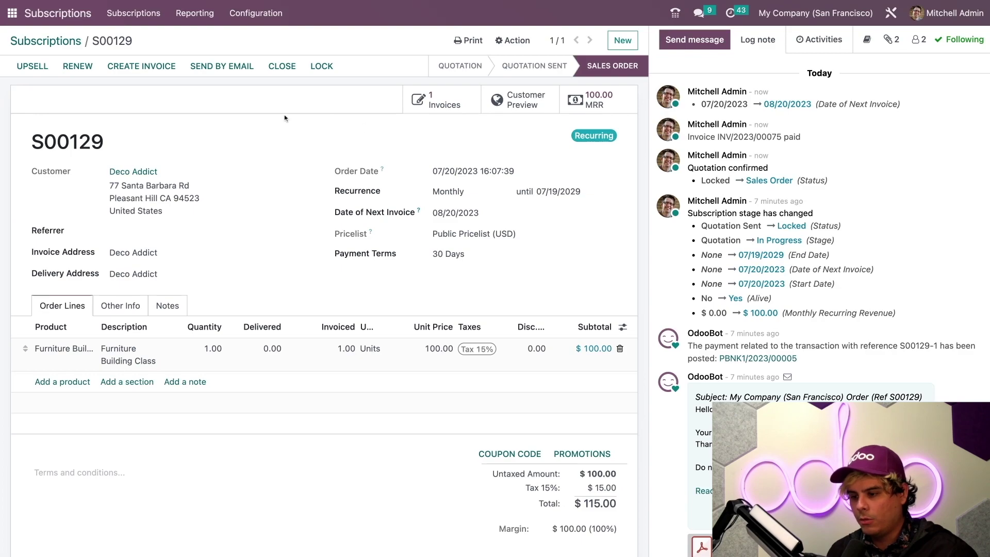
# Step: Renew subscription S00129, creating renewal quotation S00130
pyautogui.click(85, 67)
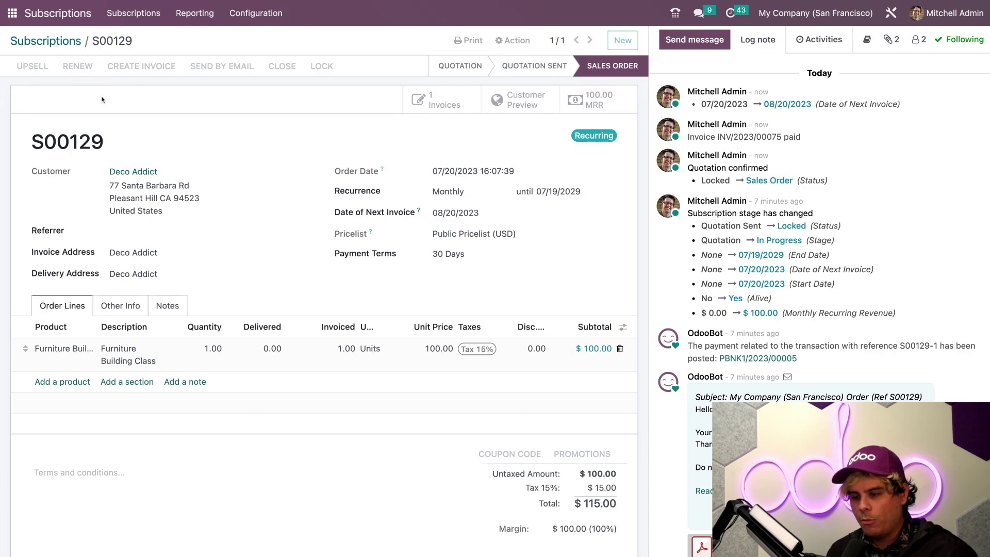